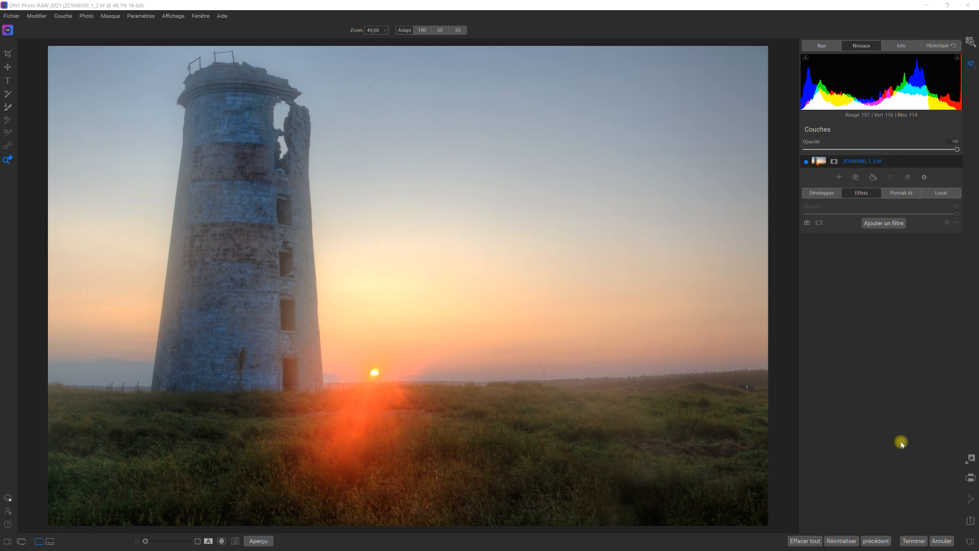
Step: Add a Look HDR filter to the tower photo and open the filter's mask options
left_click(887, 224)
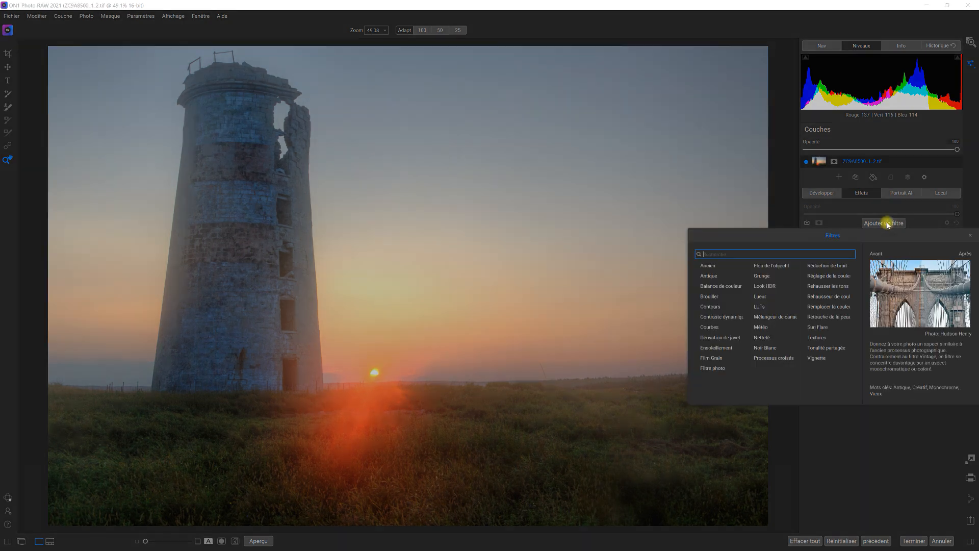
left_click(765, 287)
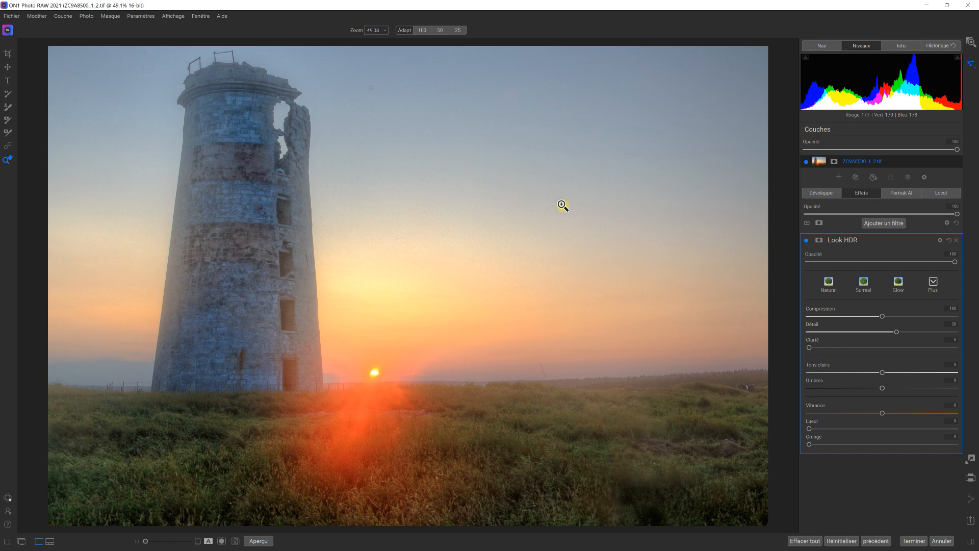
left_click(820, 240)
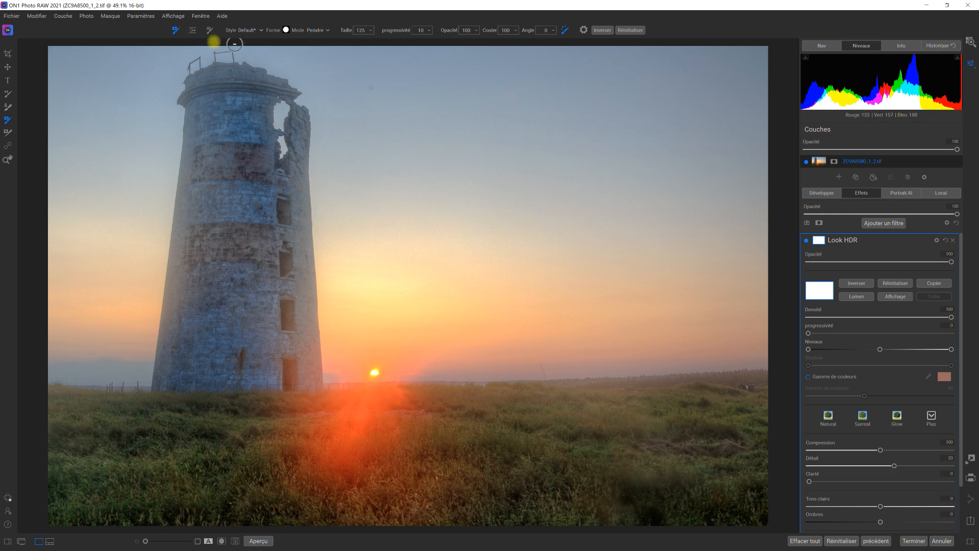
Step: With the quick mask brush at size 150 in Laissez tomber mode, mark the sky, the sunset and the grass as areas to drop
left_click(209, 32)
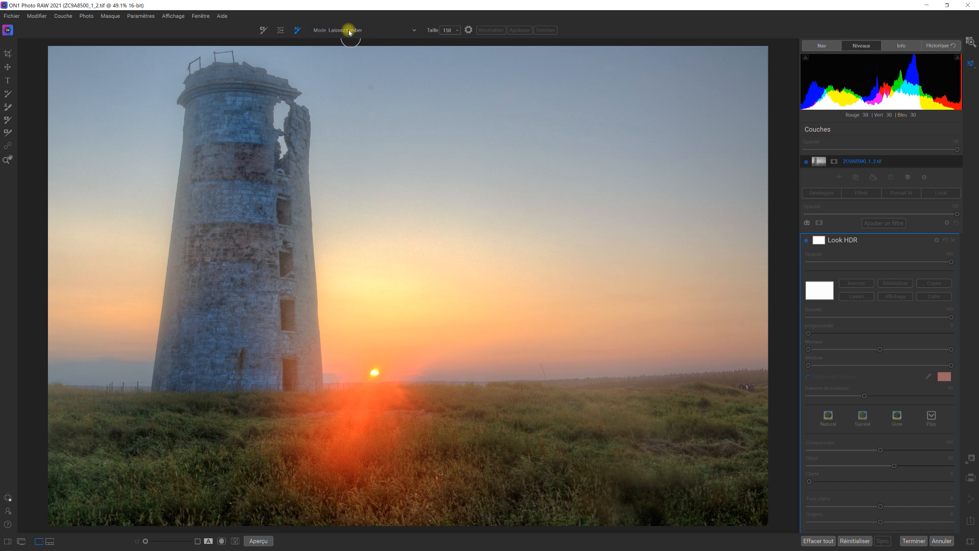
left_click(350, 32)
left_click(352, 40)
mouse_move(369, 101)
left_mouse_down()
mouse_move(602, 136)
mouse_move(623, 156)
mouse_move(621, 205)
mouse_move(528, 246)
mouse_move(478, 282)
mouse_move(492, 329)
mouse_move(662, 305)
left_mouse_up()
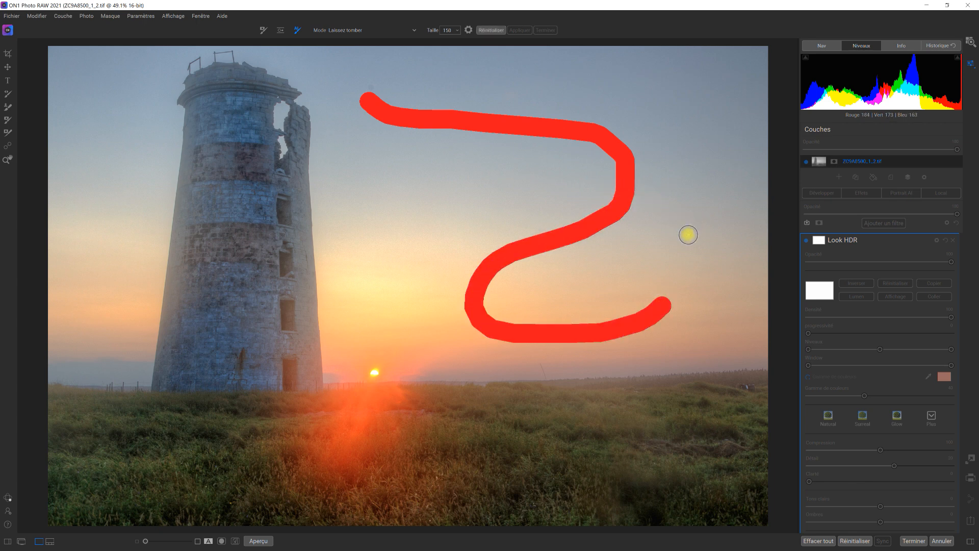
mouse_move(377, 366)
left_mouse_down()
mouse_move(452, 444)
mouse_move(607, 438)
left_mouse_up()
left_click_drag(322, 470, 79, 480)
mouse_move(75, 83)
left_mouse_down()
mouse_move(76, 339)
mouse_move(87, 412)
left_mouse_up()
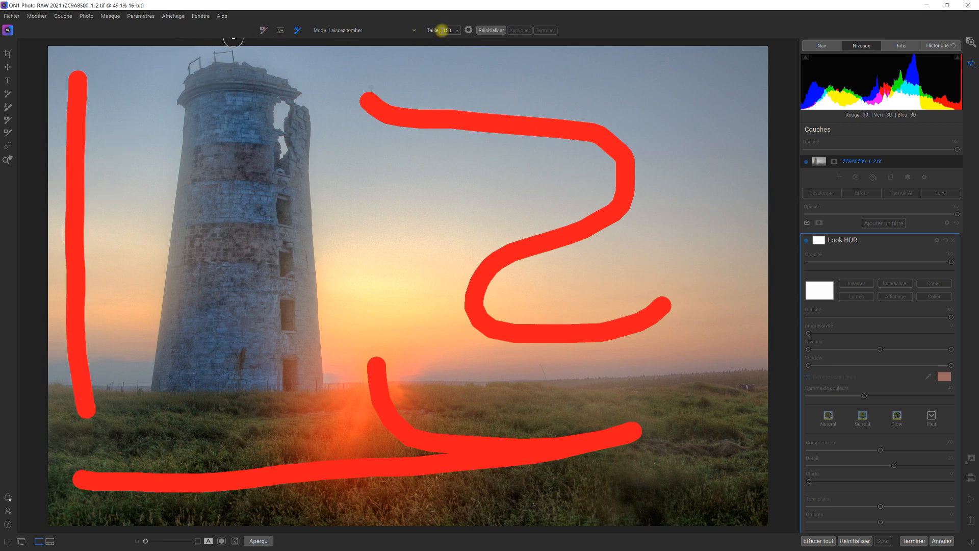
Step: Set the quick mask brush to size 30 and mark the railing gaps, the tower's wall openings and further sky and grass areas for dropping
left_click(457, 30)
left_click_drag(433, 41, 420, 41)
left_click_drag(230, 57, 221, 57)
left_click(195, 66)
left_click_drag(281, 108, 279, 122)
left_click_drag(282, 139, 283, 147)
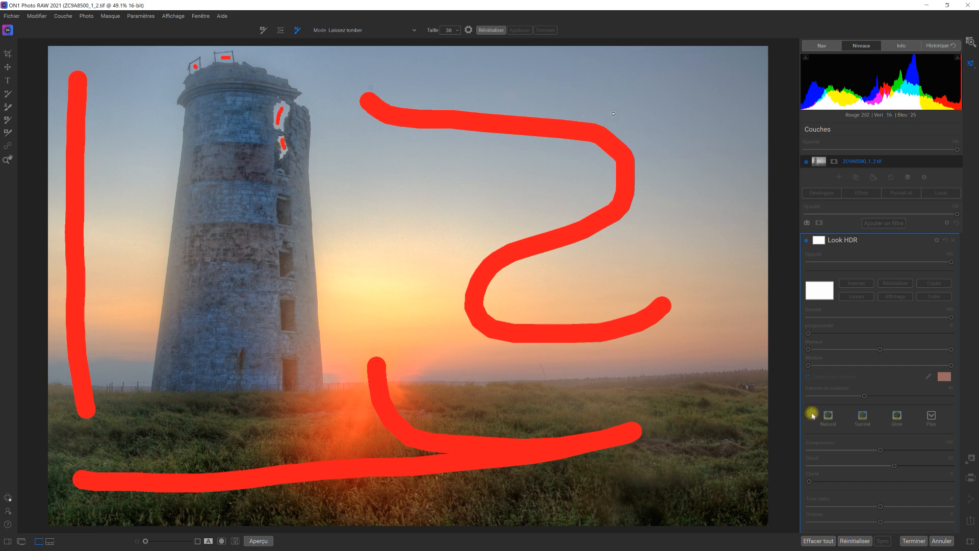
mouse_move(749, 337)
left_mouse_down()
mouse_move(728, 410)
mouse_move(717, 516)
left_mouse_up()
left_click_drag(692, 75, 687, 238)
left_click_drag(393, 223, 389, 367)
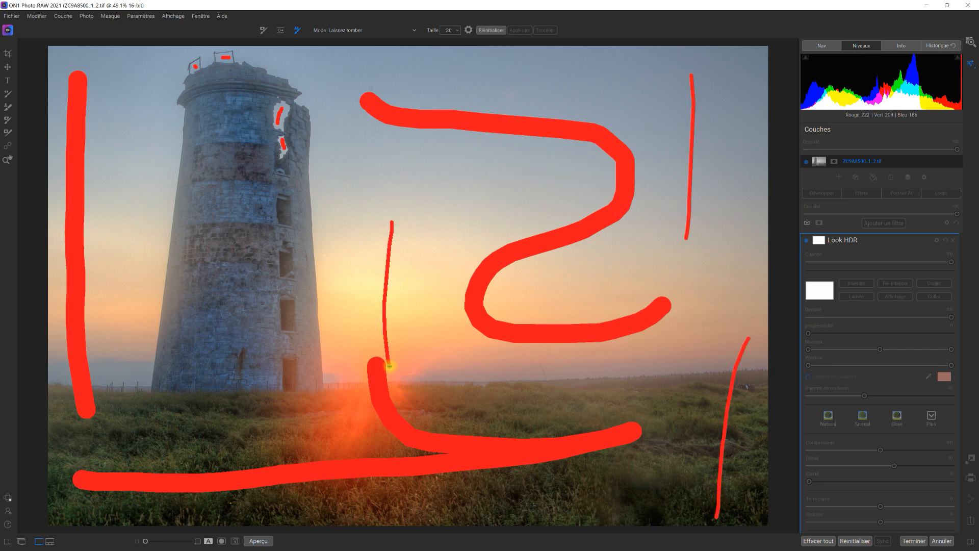
Step: Mark the tower as the area to keep with Garder strokes at size 200, and apply the quick mask
left_click(353, 31)
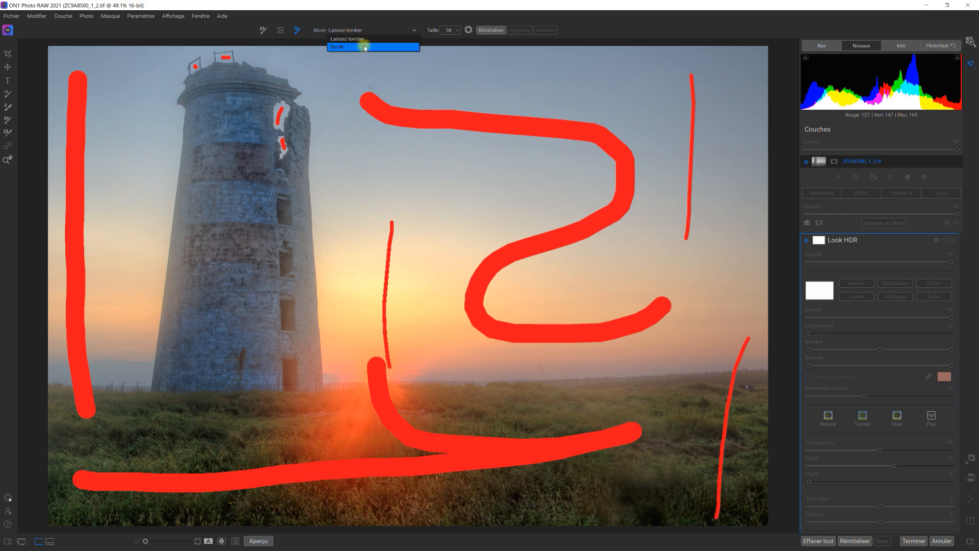
left_click(364, 47)
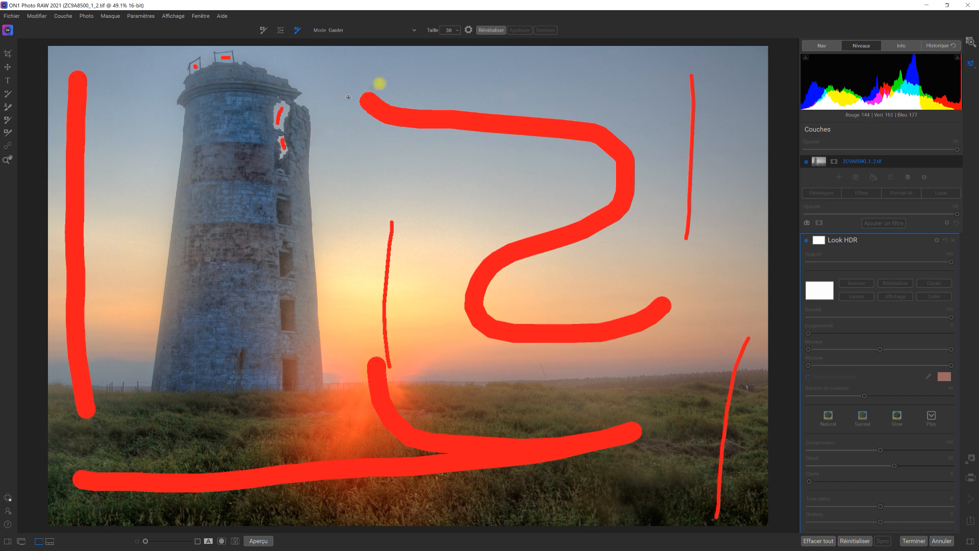
left_click(456, 33)
left_click_drag(422, 37, 435, 39)
mouse_move(203, 86)
left_mouse_down()
mouse_move(245, 87)
mouse_move(214, 233)
mouse_move(208, 346)
left_mouse_up()
mouse_move(250, 199)
left_mouse_down()
mouse_move(259, 290)
mouse_move(280, 352)
mouse_move(281, 189)
mouse_move(294, 172)
mouse_move(297, 248)
left_mouse_up()
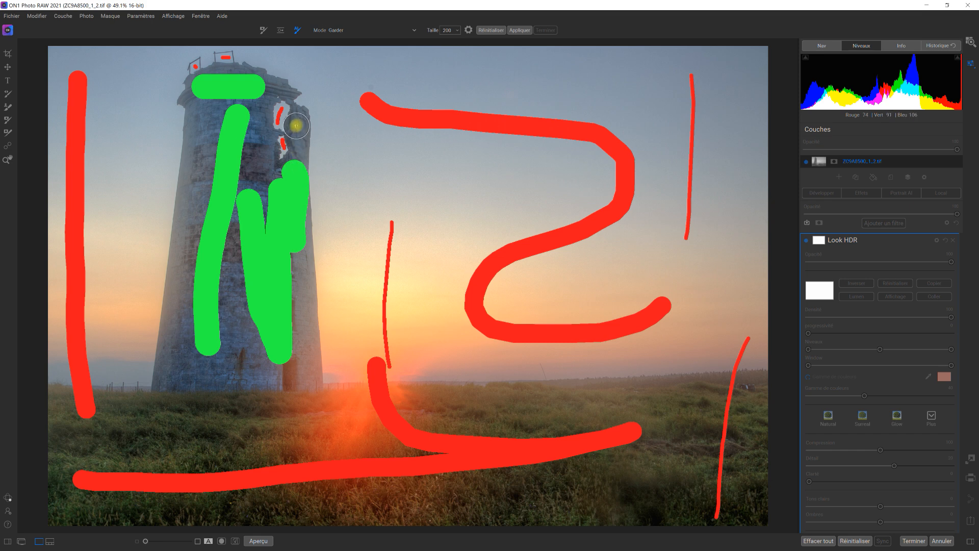
left_click(298, 126)
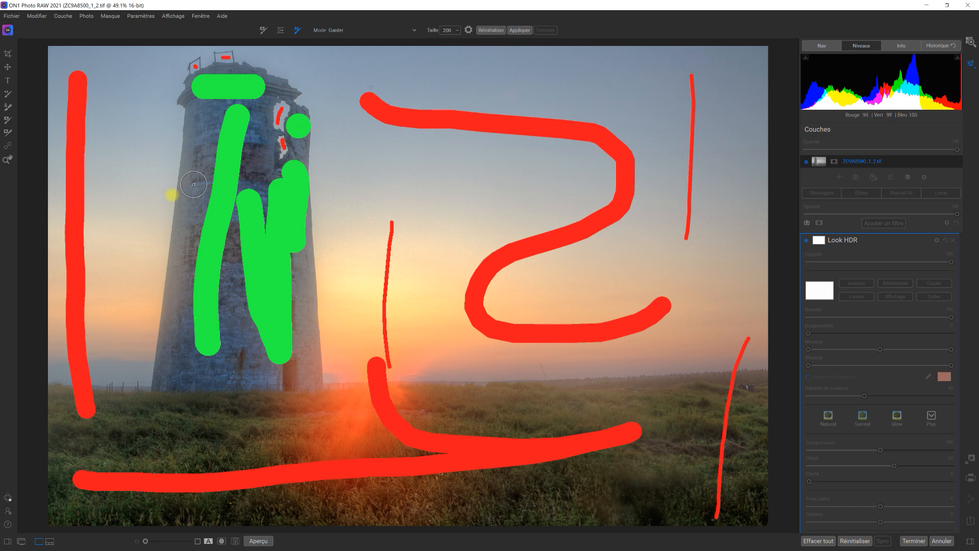
left_click_drag(197, 120, 211, 162)
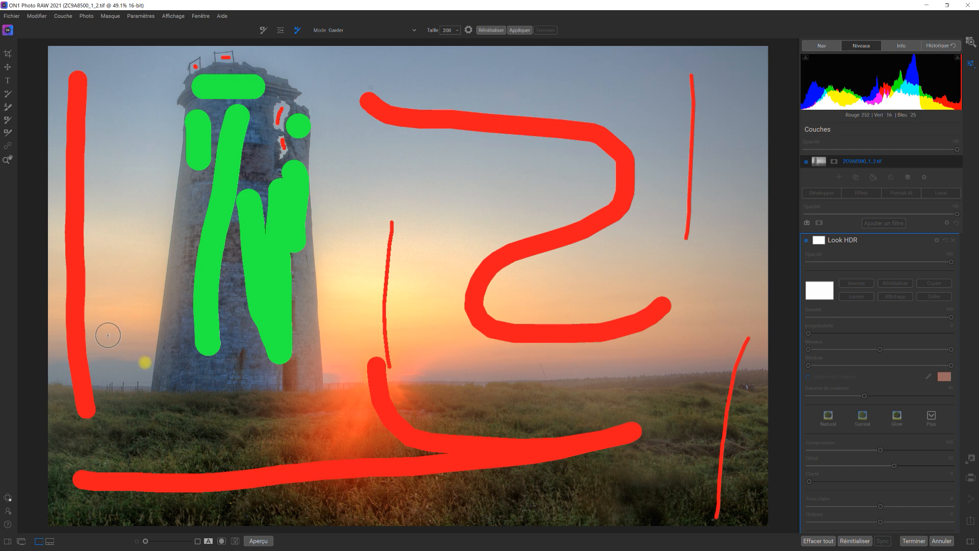
left_click_drag(206, 375, 287, 373)
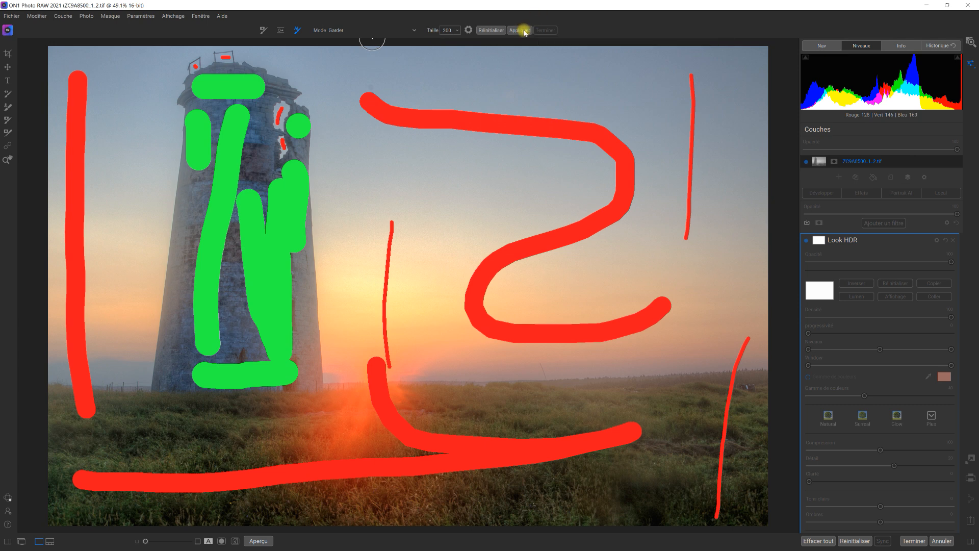
left_click(524, 31)
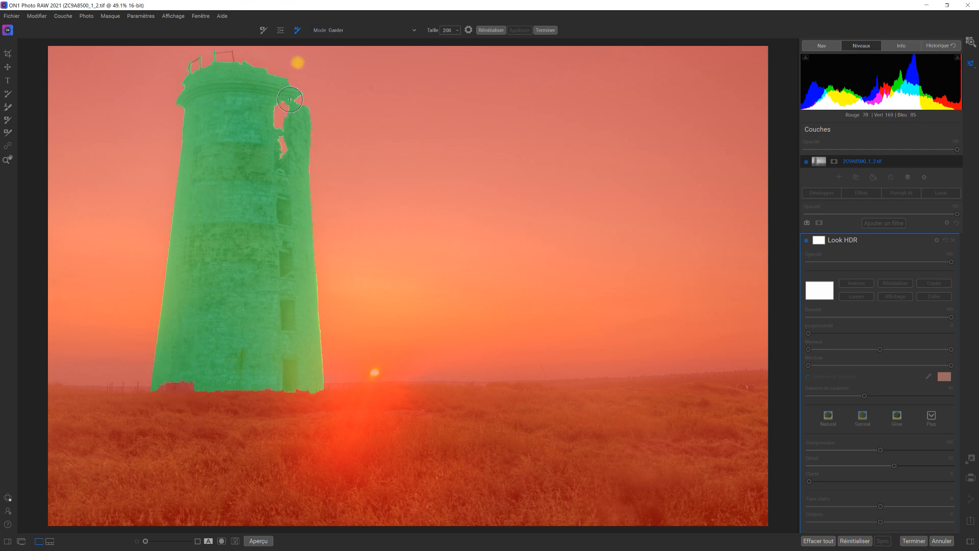
Step: Add a size 100 Garder stroke along the tower's missing lower-left base, reapply the quick mask and finish it
left_click(339, 29)
left_click(341, 47)
left_click_drag(458, 32, 431, 38)
left_click_drag(164, 381, 205, 384)
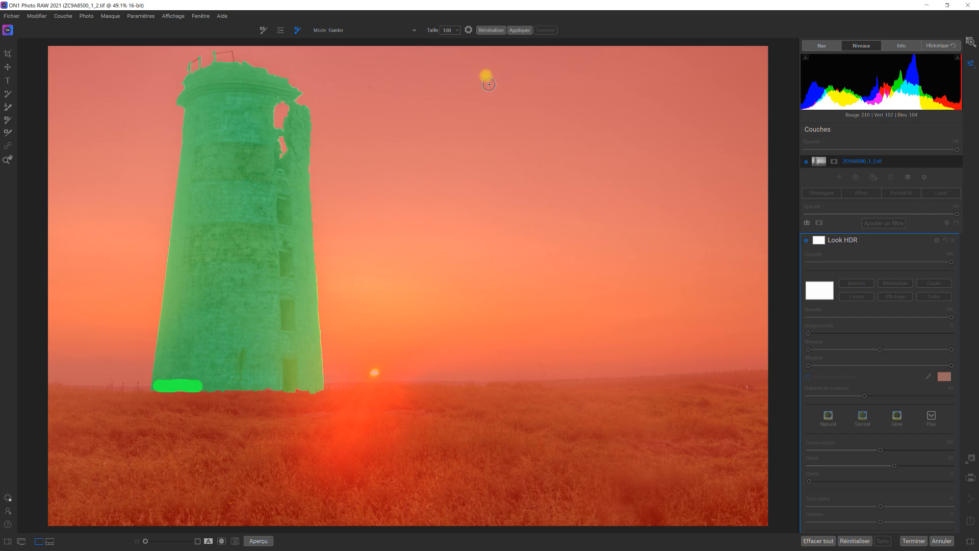
left_click(520, 30)
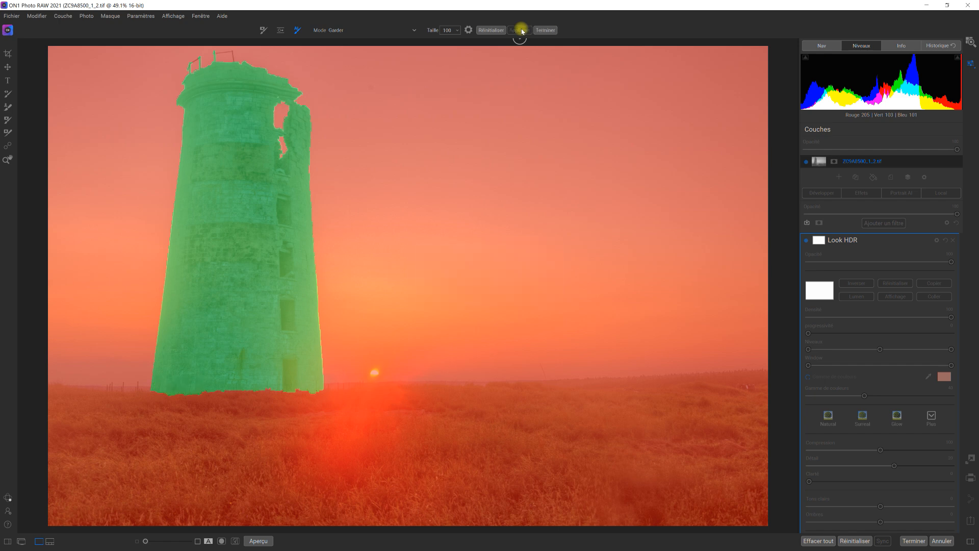
left_click(546, 30)
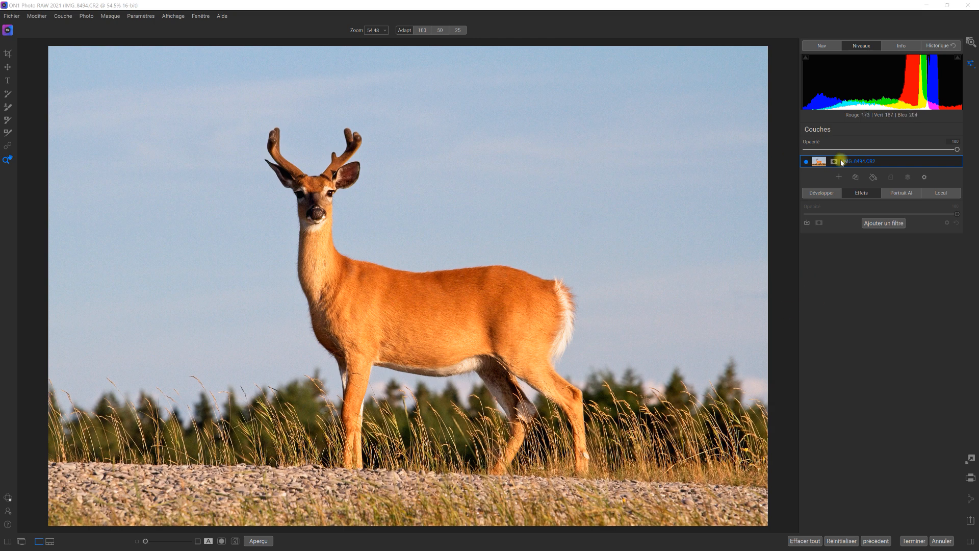
Step: Add a Contraste dynamique filter to the deer photo and toggle its visibility to compare before and after, leaving it on
left_click(888, 223)
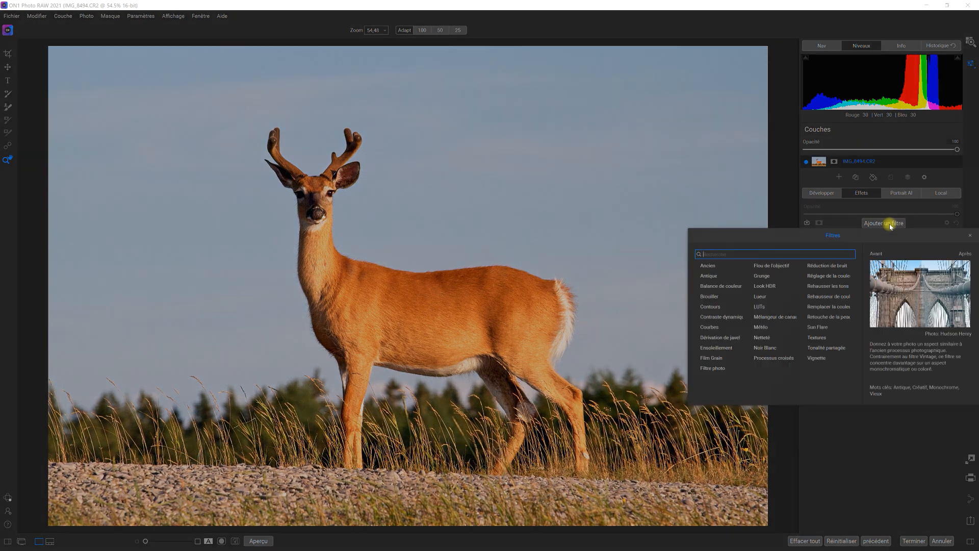
left_click(733, 317)
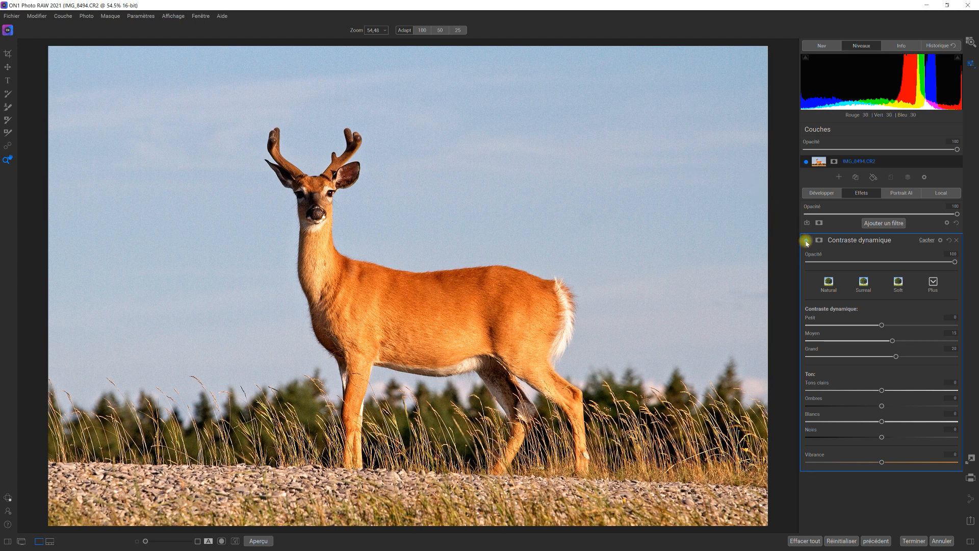
left_click(806, 241)
left_click(806, 240)
left_click(806, 240)
left_click(807, 240)
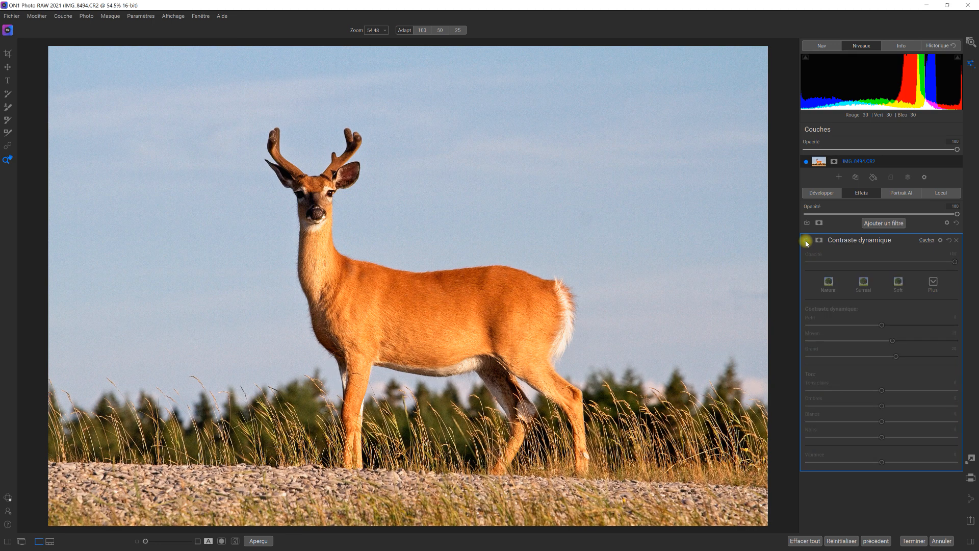
left_click(806, 241)
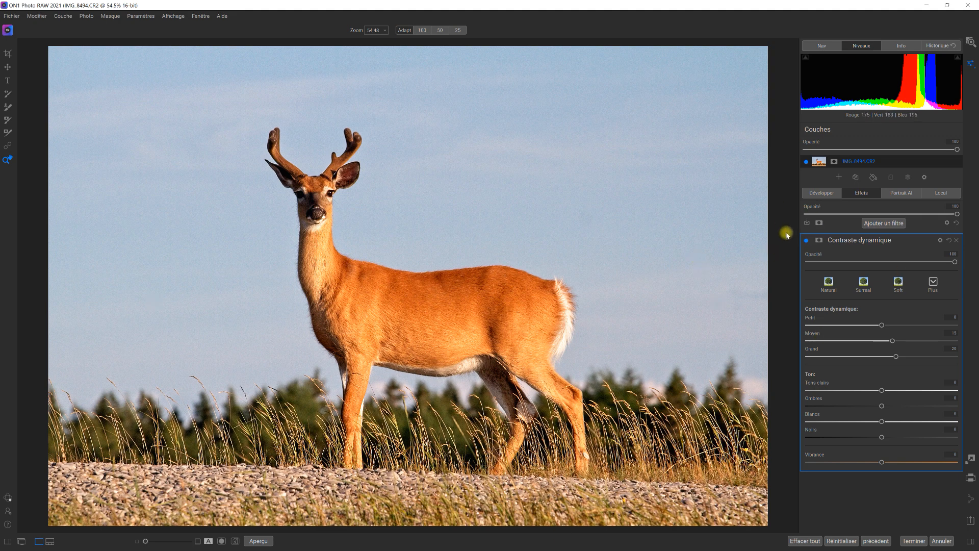
Step: Mask the Contraste dynamique filter out around the deer's outline using the masking brush in Peindre mode at size 200
left_click(819, 240)
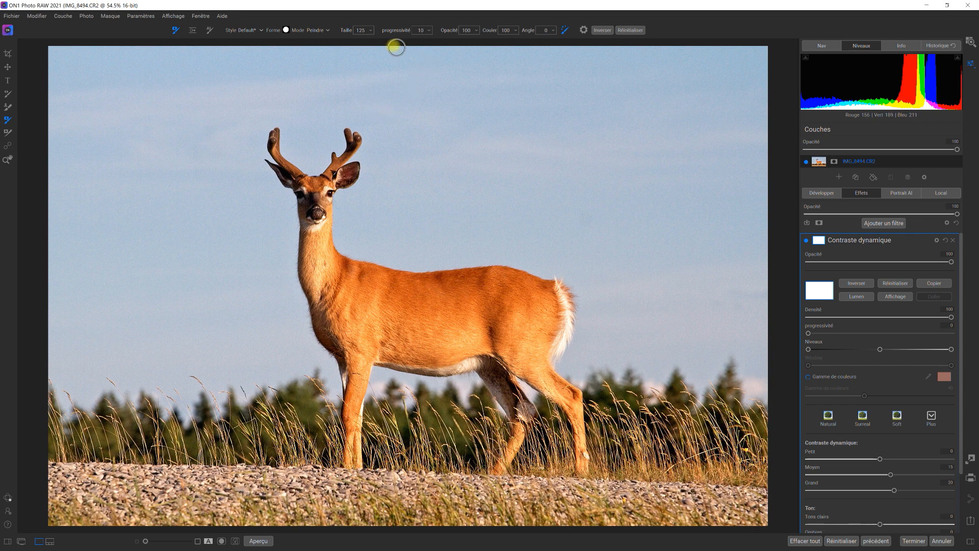
left_click(327, 32)
left_click(325, 40)
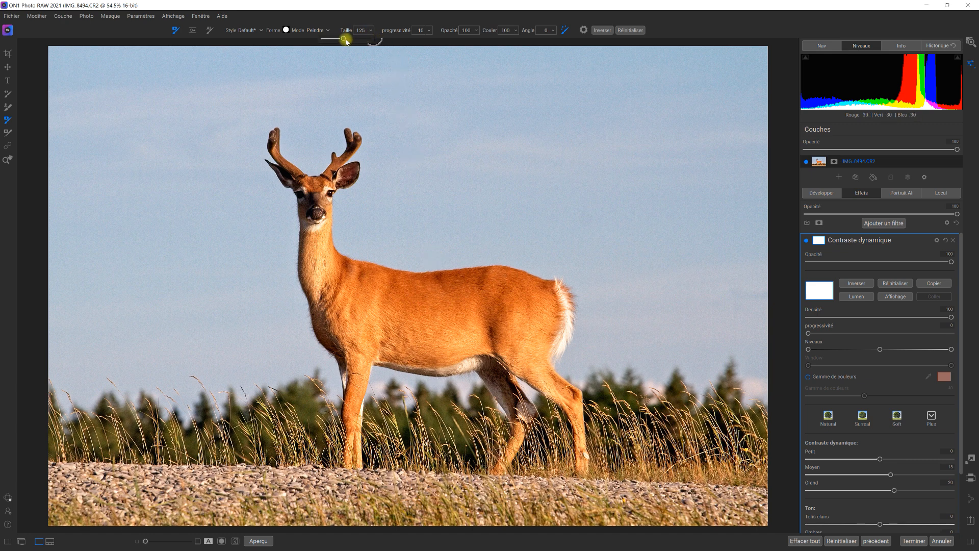
left_click_drag(346, 40, 346, 41)
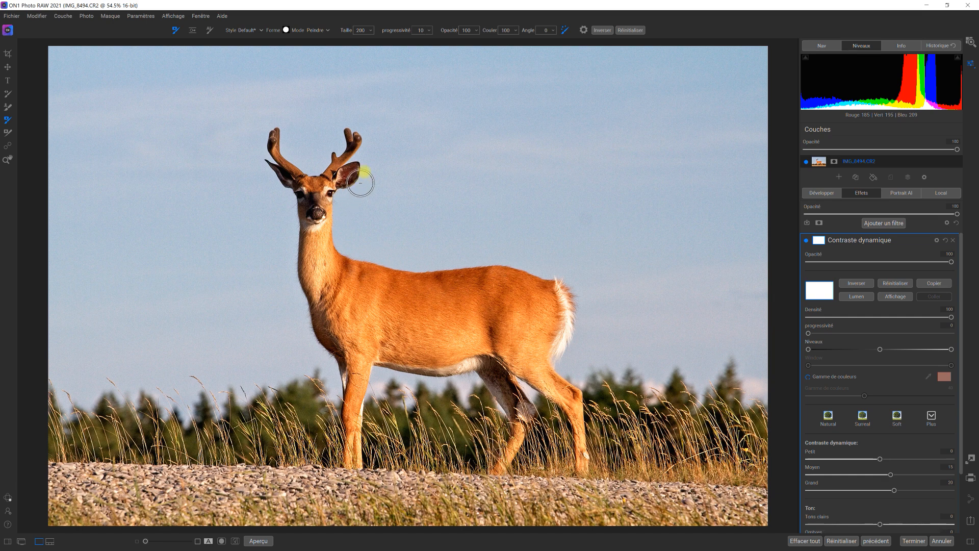
left_click_drag(366, 166, 367, 164)
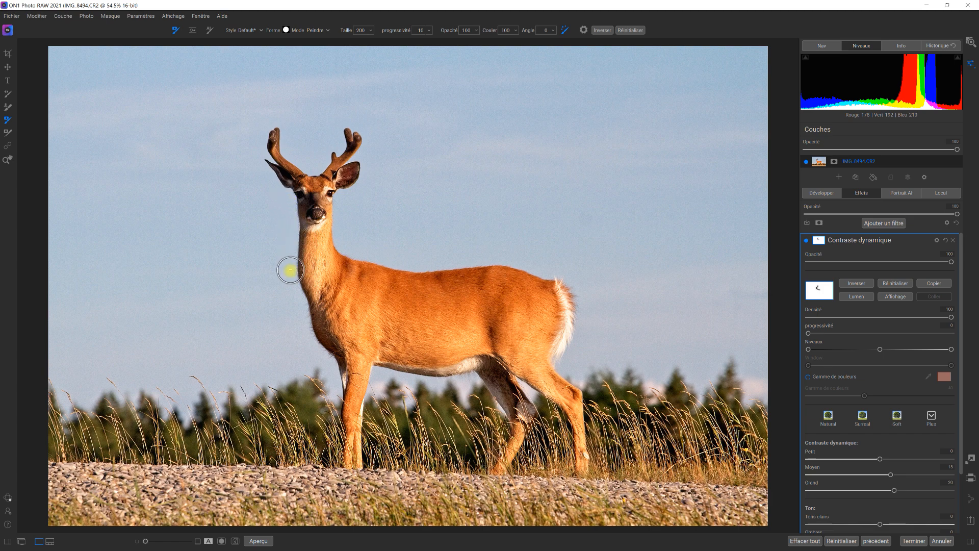
left_click_drag(295, 299, 301, 305)
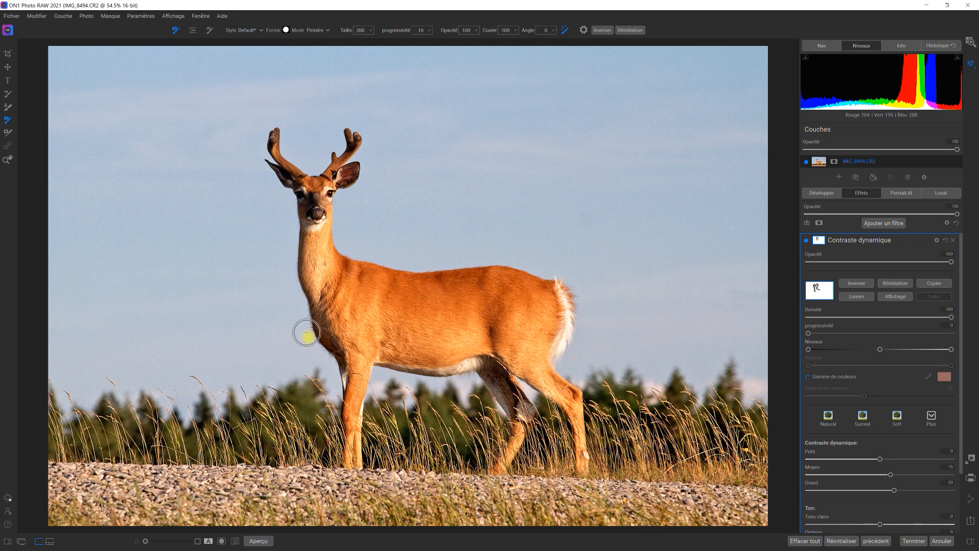
mouse_move(328, 365)
left_mouse_down()
mouse_move(337, 469)
mouse_move(365, 468)
mouse_move(374, 373)
mouse_move(463, 379)
mouse_move(502, 431)
mouse_move(484, 479)
mouse_move(500, 484)
mouse_move(542, 427)
mouse_move(510, 408)
mouse_move(554, 424)
mouse_move(554, 406)
mouse_move(565, 469)
mouse_move(591, 479)
mouse_move(592, 390)
mouse_move(560, 366)
left_mouse_up()
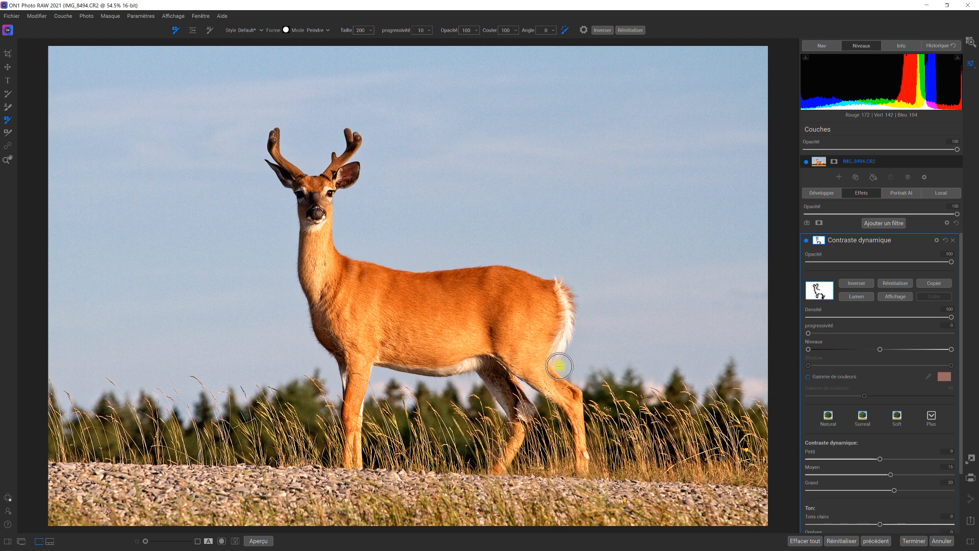
mouse_move(561, 366)
left_mouse_down()
mouse_move(583, 321)
mouse_move(575, 284)
left_mouse_up()
mouse_move(571, 281)
left_mouse_down()
mouse_move(485, 258)
mouse_move(406, 263)
mouse_move(337, 235)
left_mouse_up()
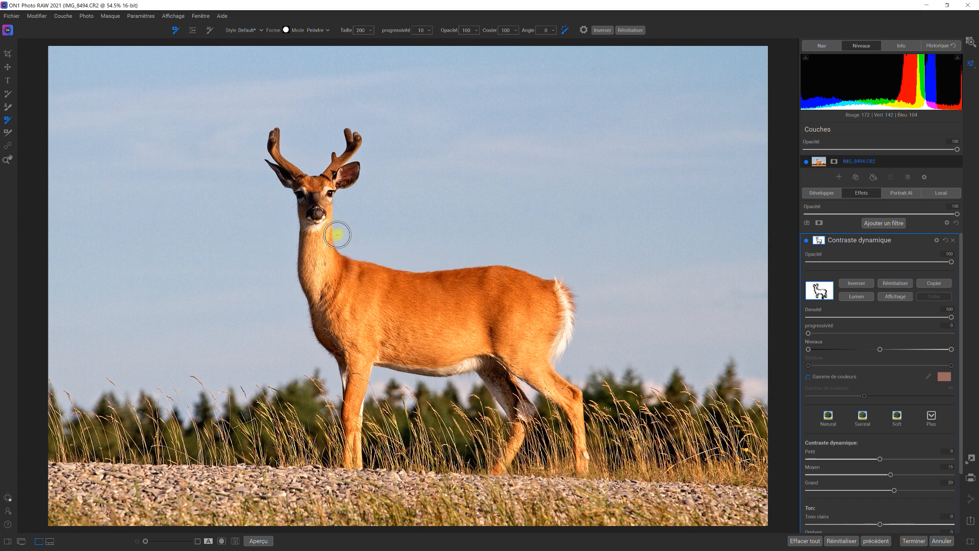
Step: Reduce the masking brush to size 70 and mask out the sky close to the deer's antlers
left_click(371, 30)
left_click_drag(346, 40, 340, 41)
left_click_drag(358, 154, 360, 149)
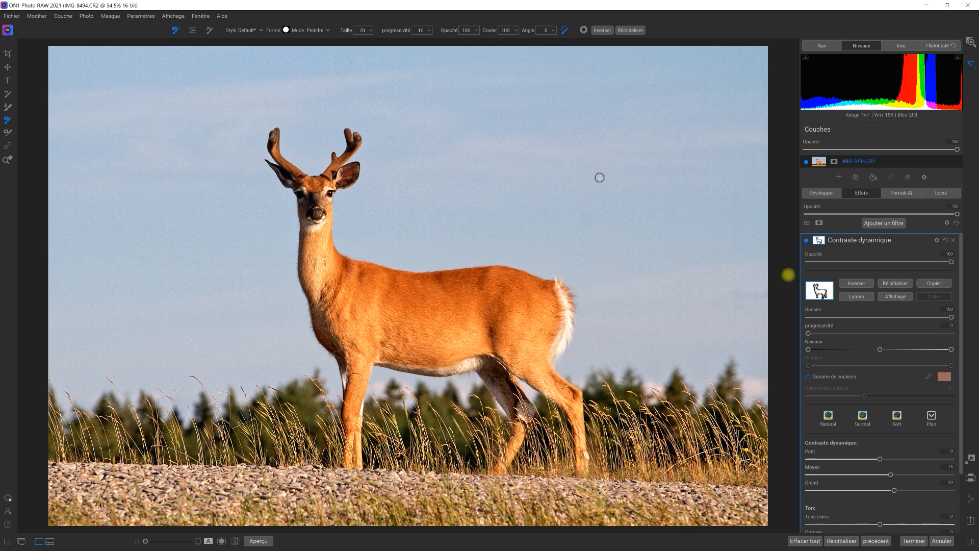
Step: Display the filter mask in black and white and restore the deer's belly, chest and front leg in Paint In mode
left_click(902, 298)
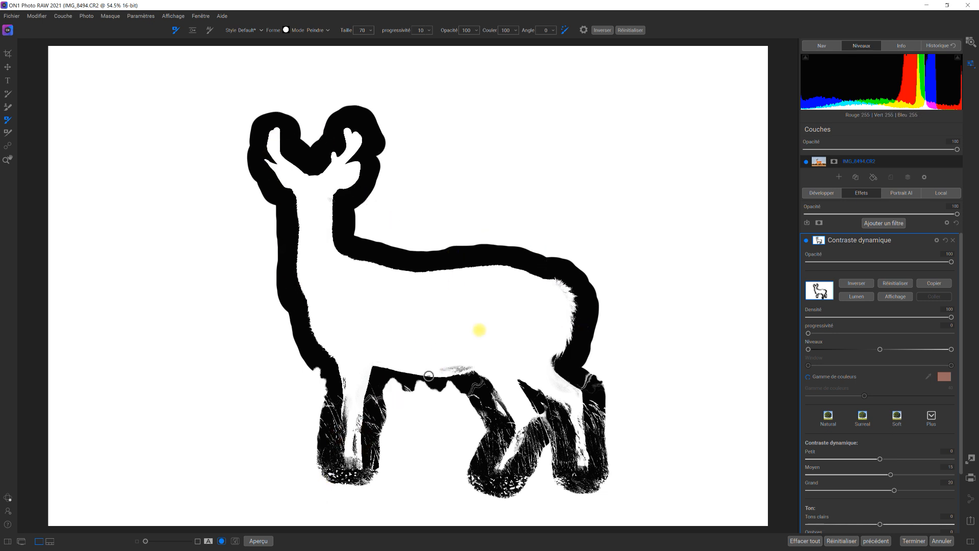
left_click(320, 31)
left_click(317, 38)
left_click(317, 42)
left_click_drag(430, 367, 462, 368)
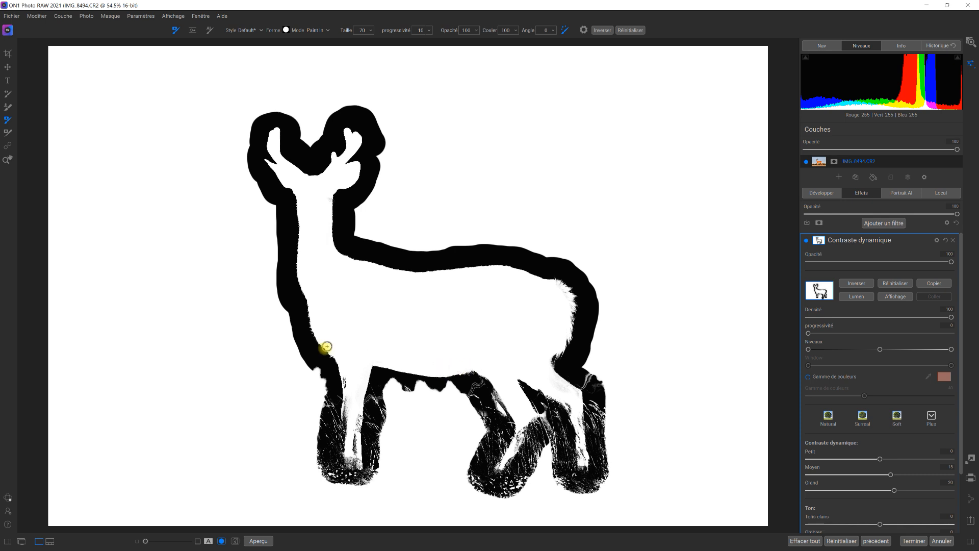
left_click_drag(349, 419, 356, 432)
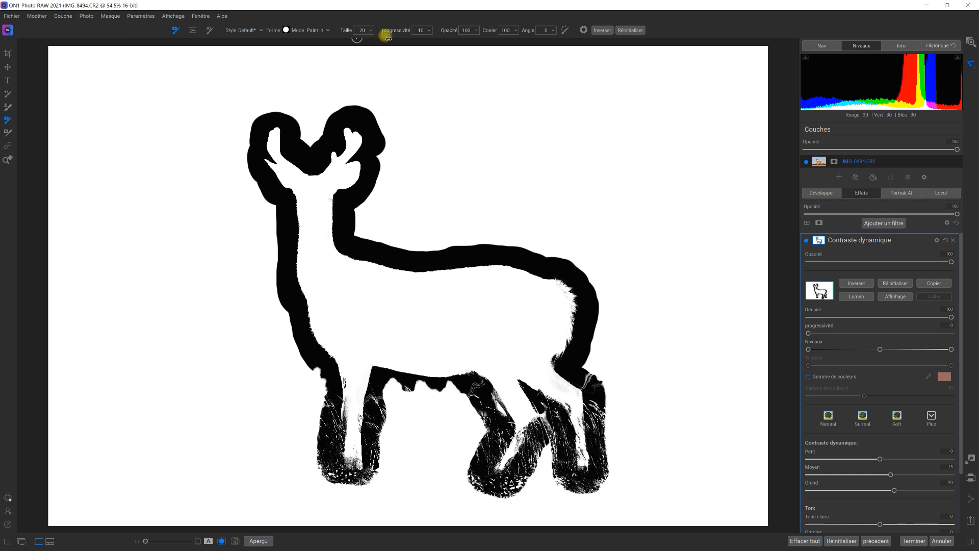
Step: Set the masking brush to size 400 in Peindre mode and mask out the sky and background behind the deer's rump
left_click(370, 30)
left_click_drag(346, 39, 349, 40)
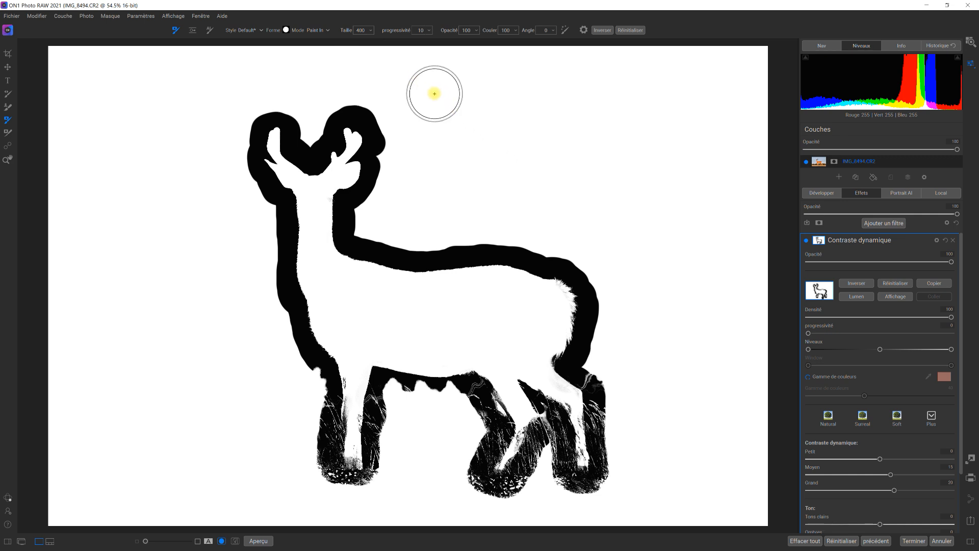
left_click(319, 31)
left_click(320, 39)
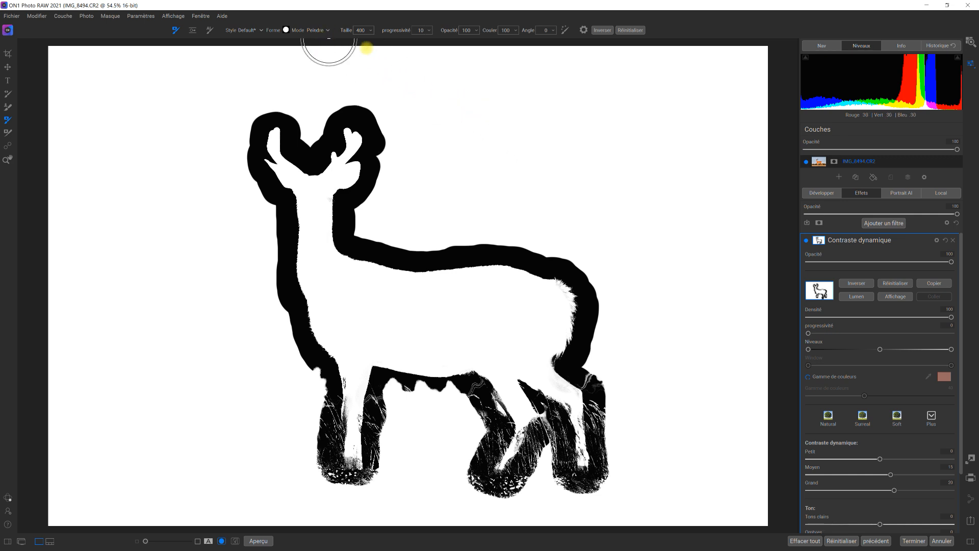
left_click(737, 88)
mouse_move(737, 89)
left_mouse_down()
mouse_move(750, 263)
mouse_move(757, 65)
mouse_move(724, 57)
mouse_move(687, 77)
mouse_move(622, 82)
mouse_move(635, 63)
mouse_move(607, 62)
mouse_move(662, 61)
mouse_move(537, 89)
mouse_move(513, 69)
mouse_move(566, 68)
mouse_move(482, 90)
mouse_move(767, 140)
mouse_move(769, 118)
mouse_move(760, 130)
mouse_move(762, 367)
mouse_move(749, 501)
mouse_move(736, 324)
mouse_move(721, 255)
mouse_move(692, 191)
mouse_move(631, 149)
mouse_move(510, 165)
mouse_move(510, 179)
mouse_move(630, 202)
left_mouse_up()
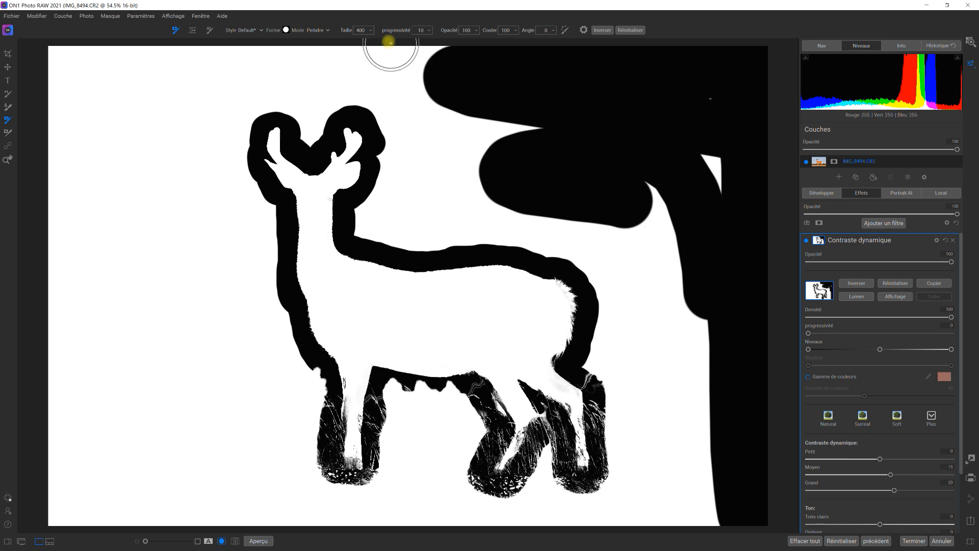
Step: Enlarge the masking brush to size 800 and mask out the remaining sky and background around the deer
left_click(370, 30)
mouse_move(352, 38)
left_mouse_down()
mouse_move(475, 144)
mouse_move(631, 186)
mouse_move(684, 212)
mouse_move(707, 179)
mouse_move(670, 334)
mouse_move(675, 365)
mouse_move(584, 269)
mouse_move(668, 349)
mouse_move(679, 514)
mouse_move(675, 273)
mouse_move(611, 224)
mouse_move(510, 188)
mouse_move(536, 192)
left_mouse_up()
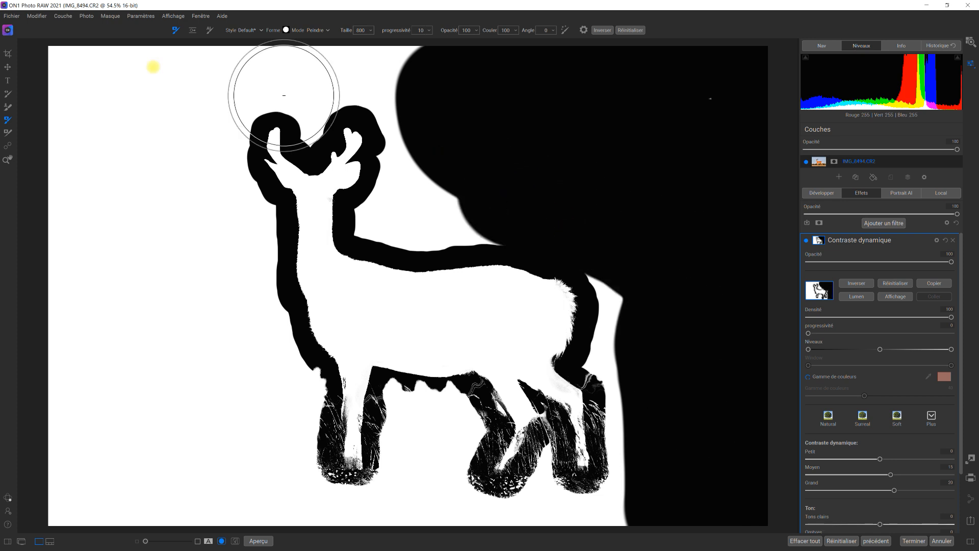
mouse_move(79, 61)
left_mouse_down()
mouse_move(70, 117)
mouse_move(76, 258)
left_mouse_up()
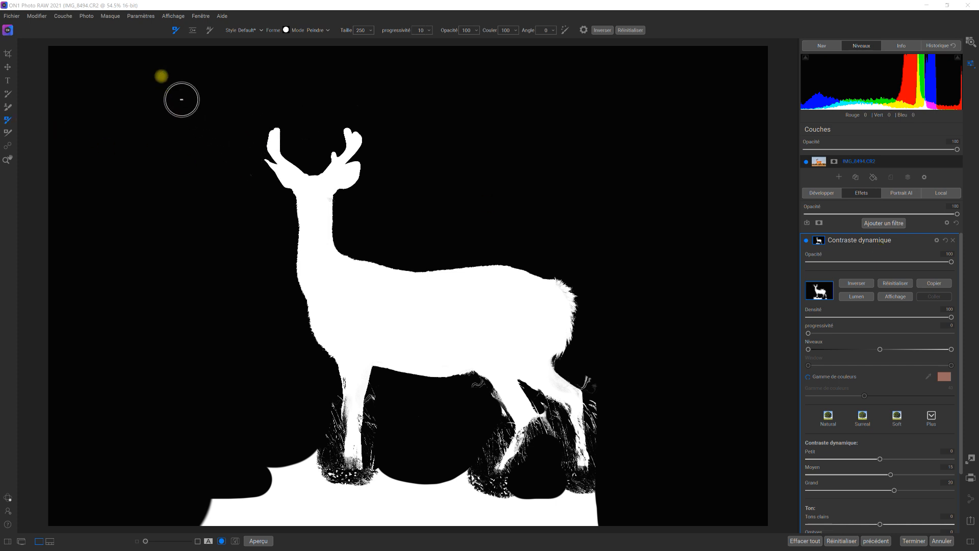
Step: Switch the mask display mode to Superposition rouge and mask out part of the unmasked gravel in front of the deer
left_click(113, 17)
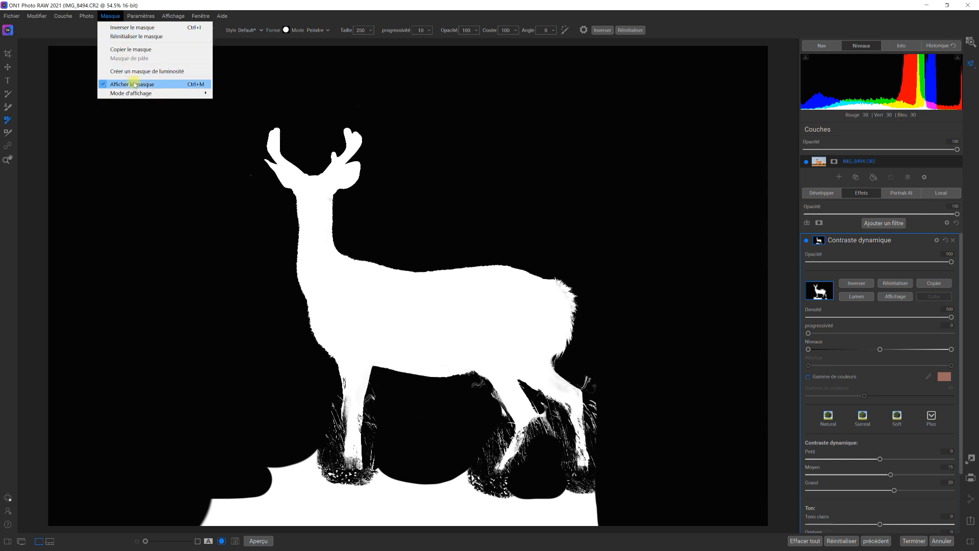
mouse_move(140, 93)
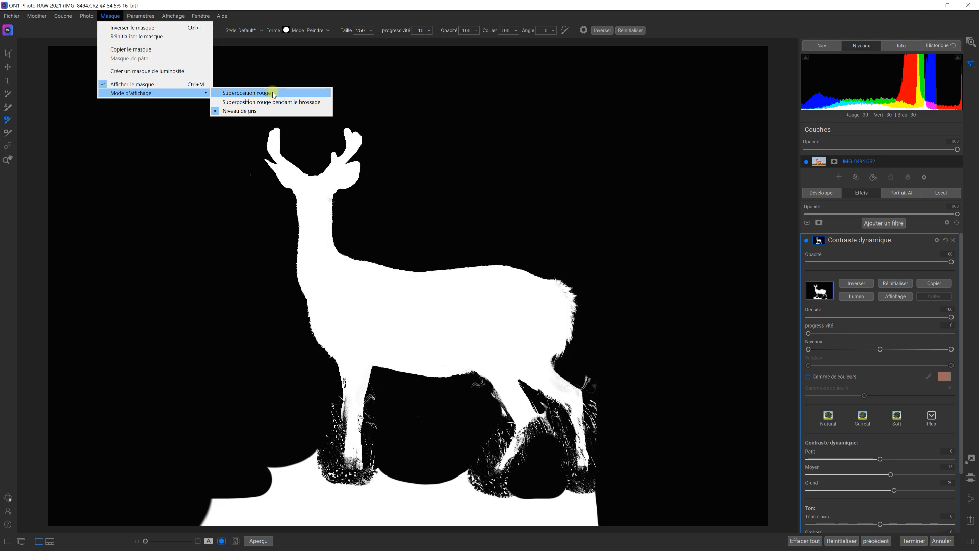
left_click(273, 94)
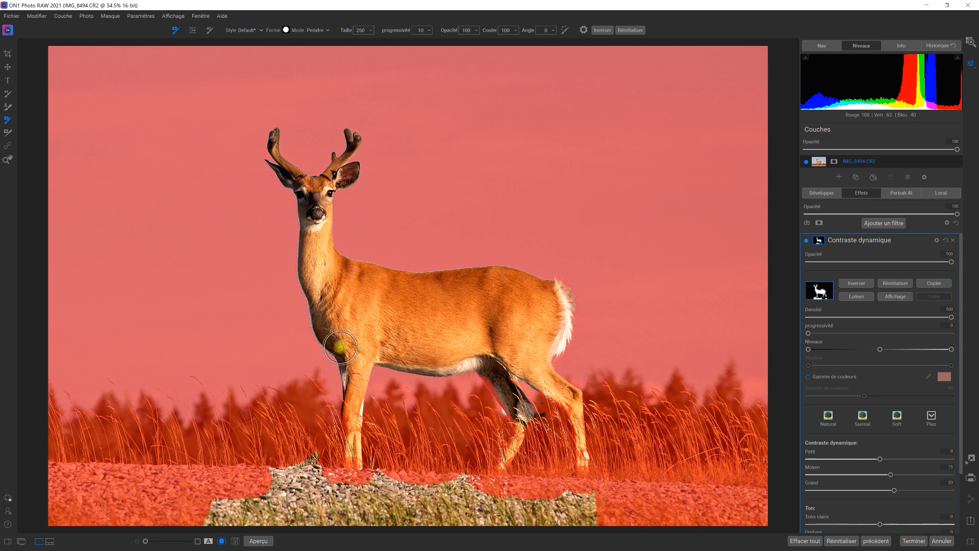
mouse_move(256, 475)
left_mouse_down()
mouse_move(281, 473)
mouse_move(221, 491)
mouse_move(212, 500)
mouse_move(233, 506)
mouse_move(205, 510)
mouse_move(257, 513)
mouse_move(270, 513)
left_mouse_up()
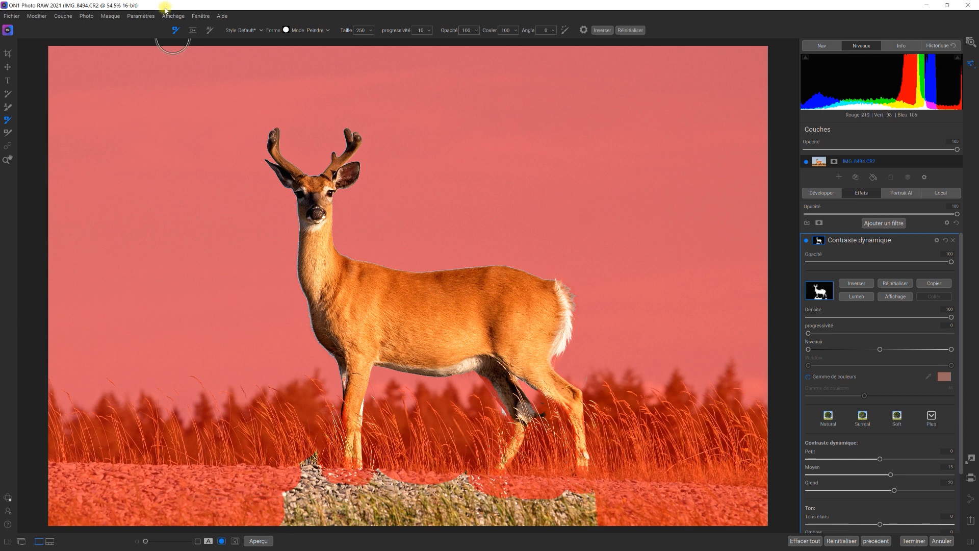
Step: Switch the mask display mode to Superposition rouge pendant le brossage and mask out the rest of the foreground below the deer
left_click(116, 18)
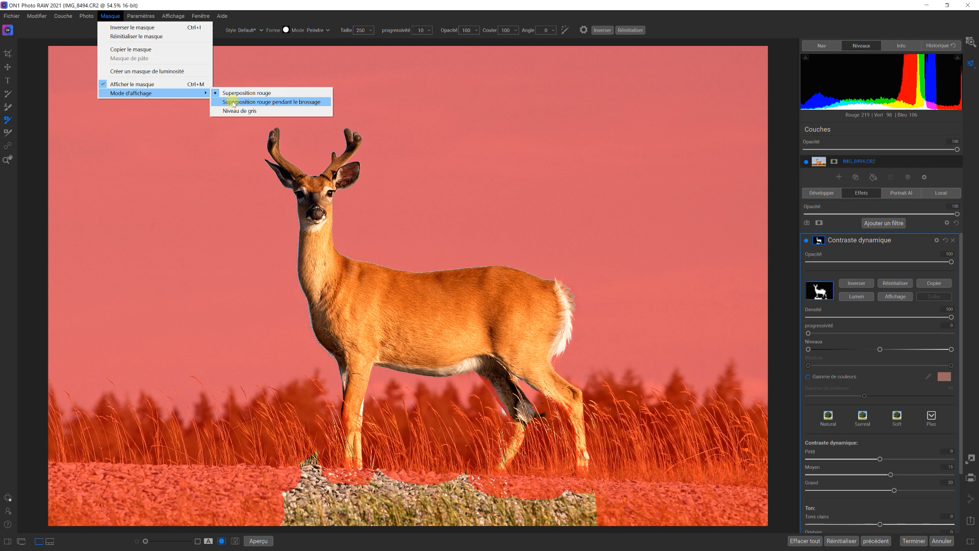
left_click(233, 102)
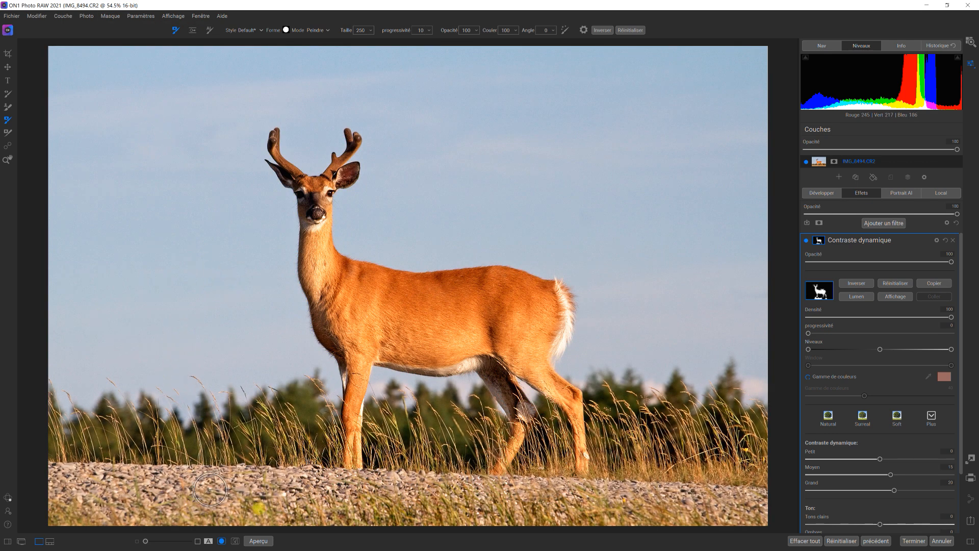
mouse_move(316, 508)
left_mouse_down()
mouse_move(304, 469)
mouse_move(309, 476)
mouse_move(285, 489)
mouse_move(348, 495)
mouse_move(332, 490)
mouse_move(354, 487)
mouse_move(337, 510)
mouse_move(386, 510)
mouse_move(395, 495)
mouse_move(387, 483)
mouse_move(376, 502)
mouse_move(491, 516)
mouse_move(463, 488)
mouse_move(415, 496)
mouse_move(397, 515)
mouse_move(595, 507)
mouse_move(458, 493)
left_mouse_up()
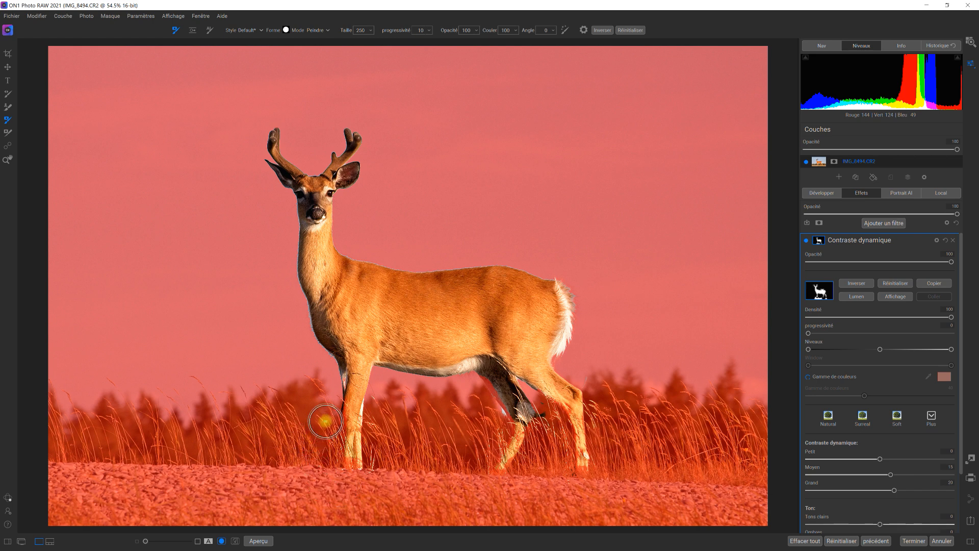
key("o")
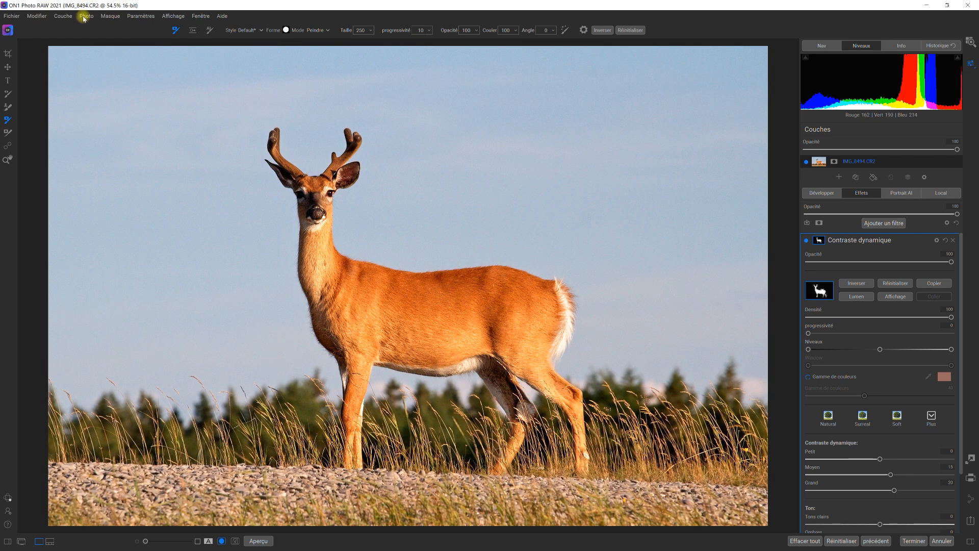
Step: Set the mask display mode to Niveau de gris to inspect the deer mask, and hide the mask view
left_click(110, 16)
mouse_move(142, 94)
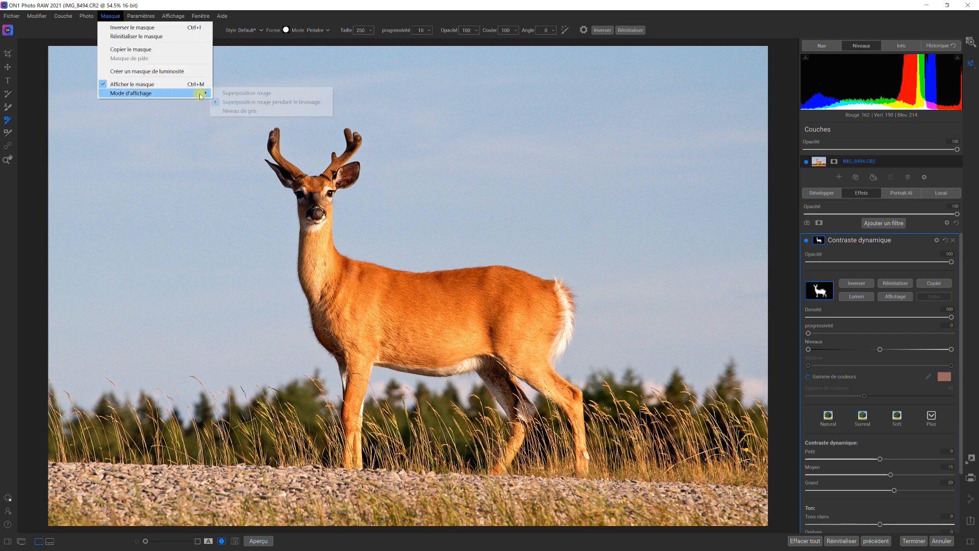
left_click(241, 109)
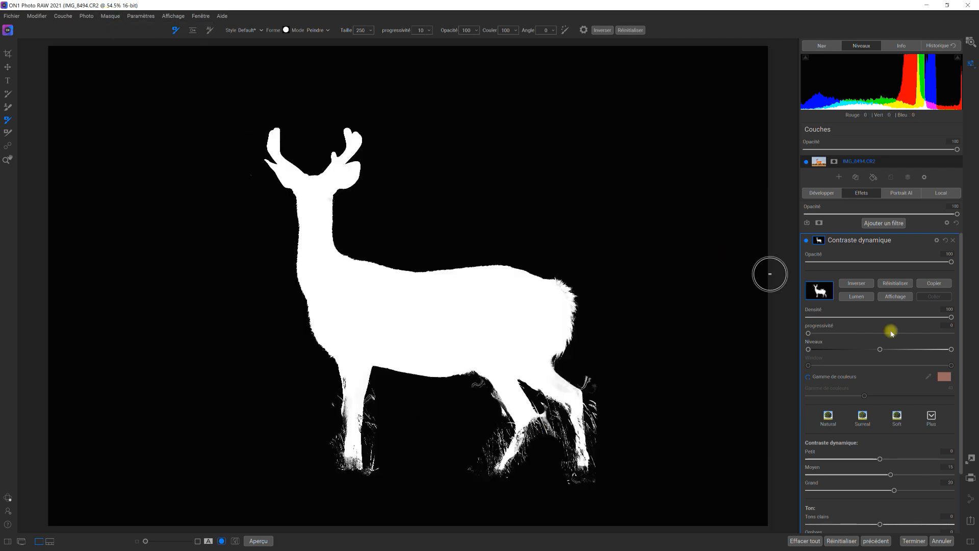
left_click(896, 297)
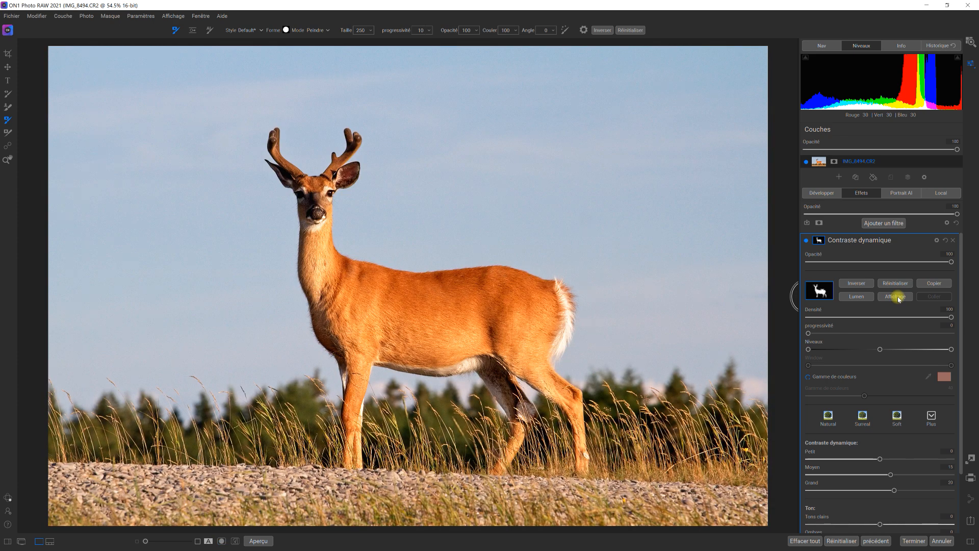